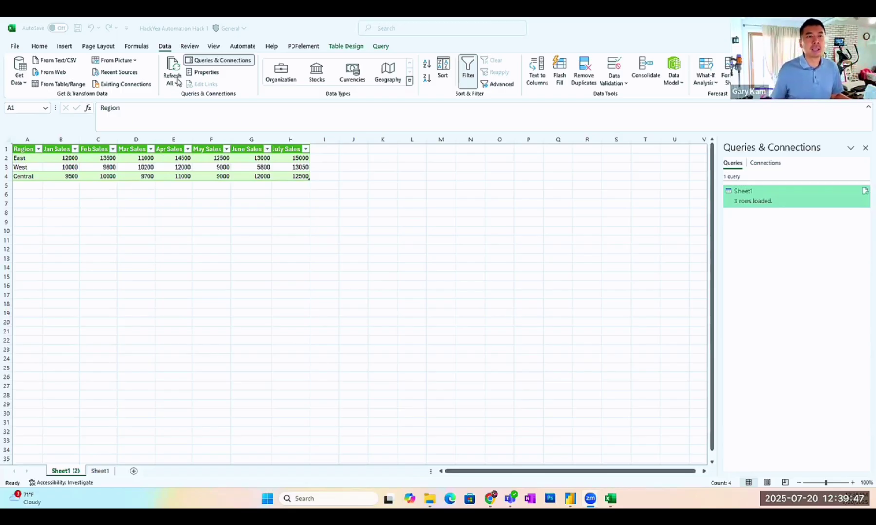
Step: Refresh all the workbook's data connections to bring the source's Company column into the sales table on Sheet1 (2)
left_click(178, 85)
left_click(178, 86)
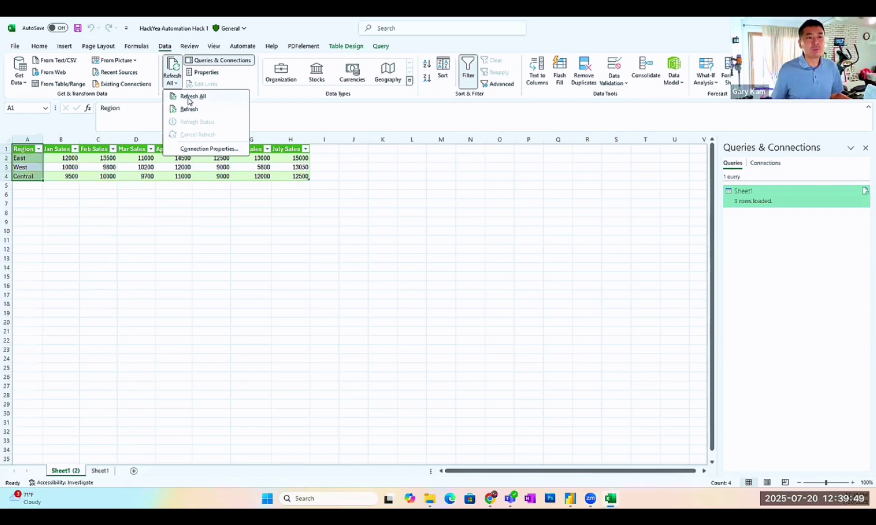
left_click(190, 98)
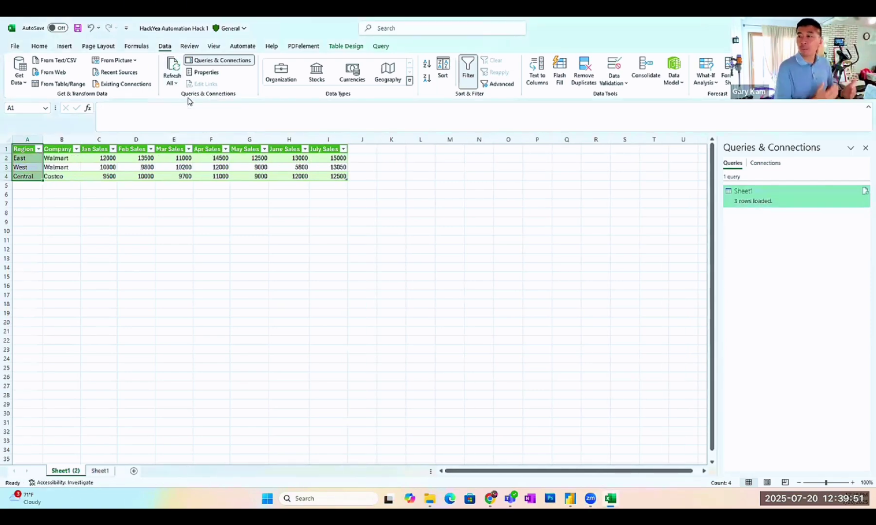
left_click(58, 141)
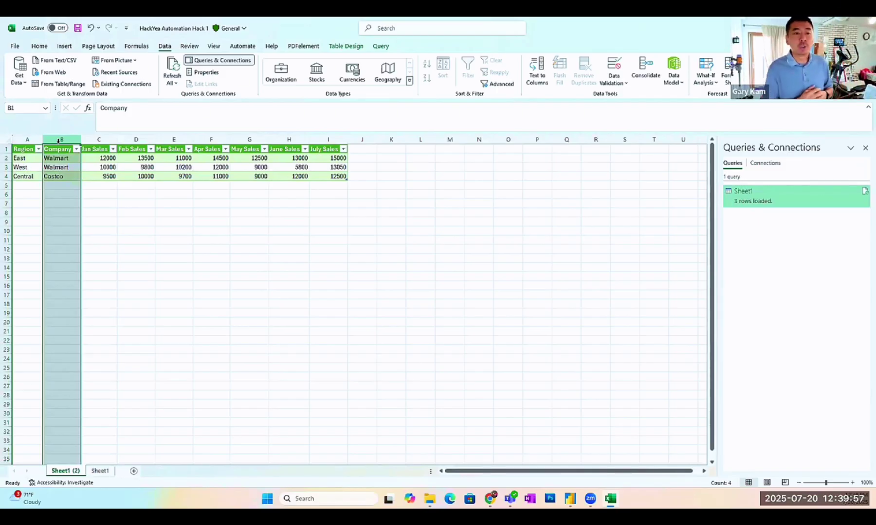
left_click(167, 259)
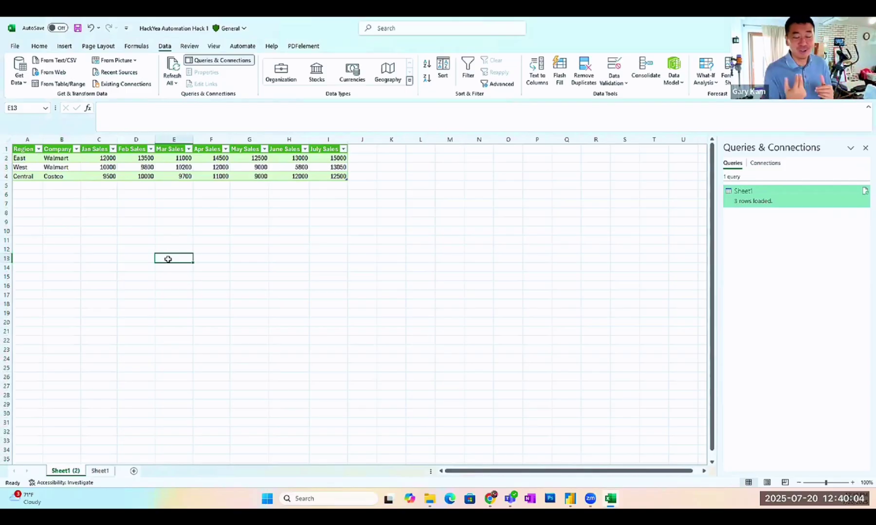
Step: Compare the Region, Company and Rep lookup table on Sheet1 with the monthly sales table on Sheet1 (2)
left_click(108, 471)
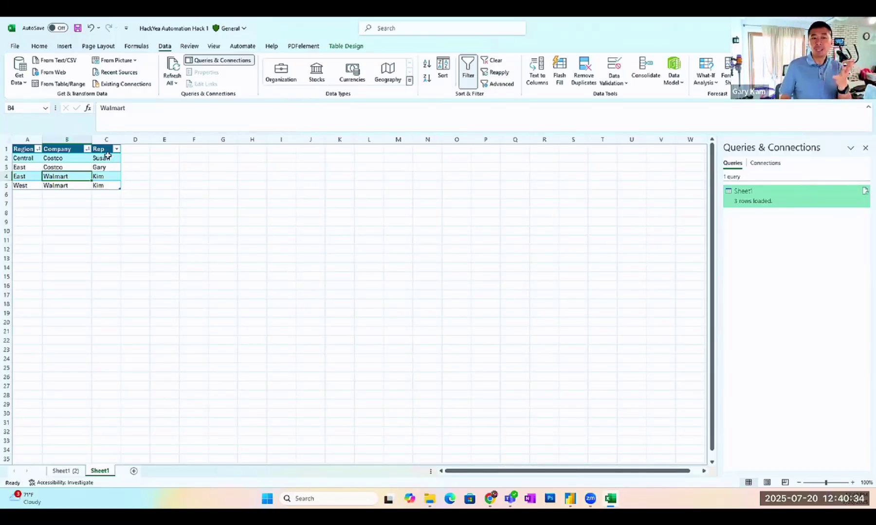
left_click(65, 471)
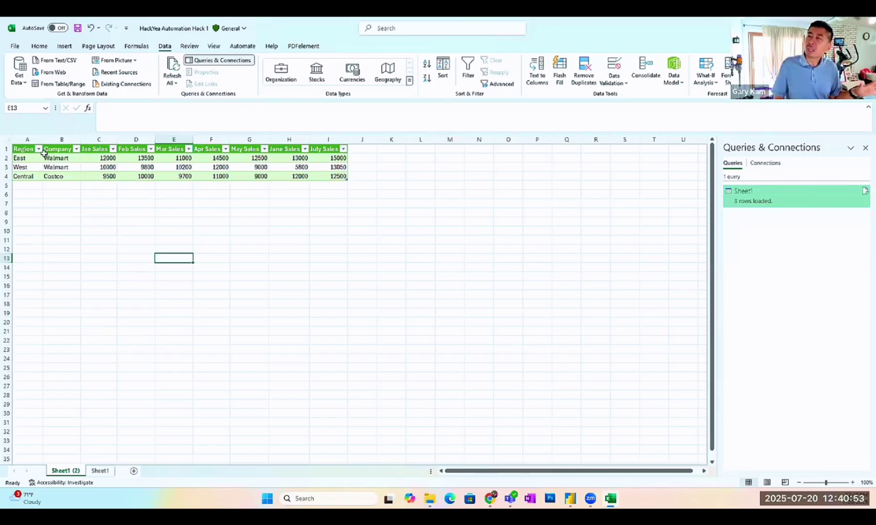
left_click(104, 471)
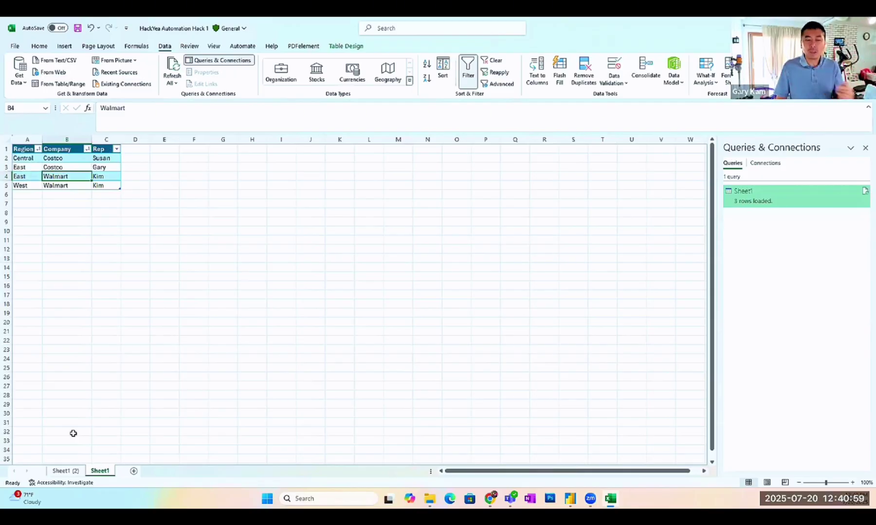
left_click(65, 471)
left_click(103, 471)
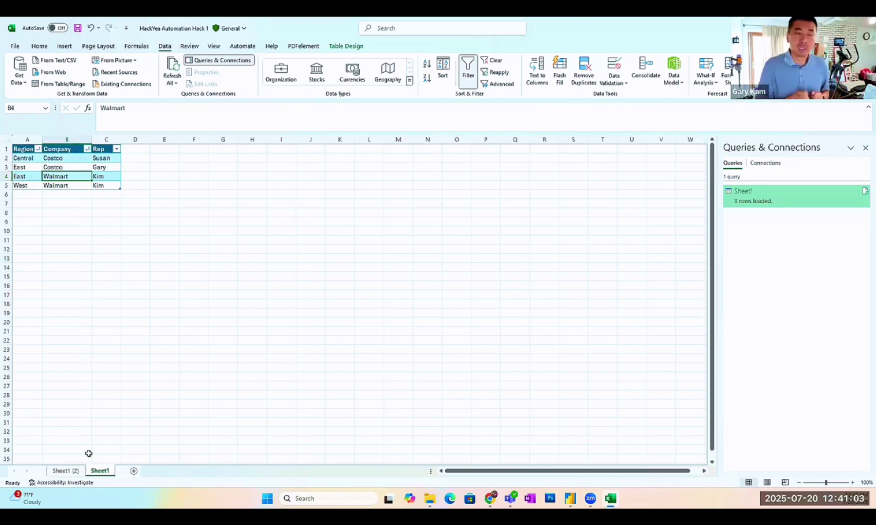
Step: Load the Region, Company and Rep table on Sheet1 into Power Query as a new query from table/range
right_click(66, 171)
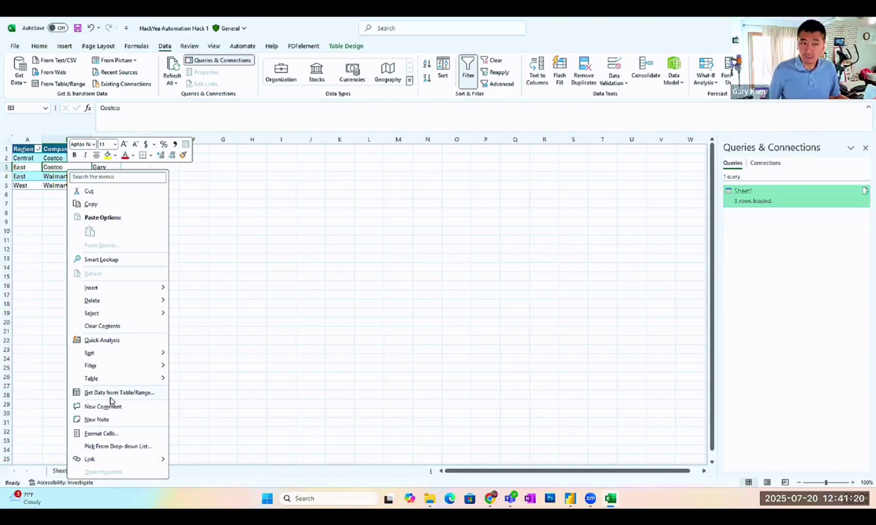
left_click(41, 176)
right_click(41, 176)
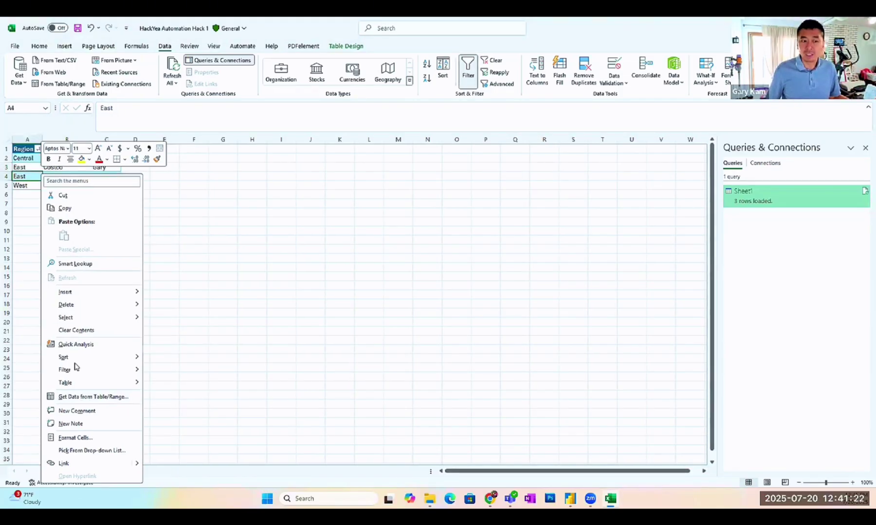
left_click(85, 392)
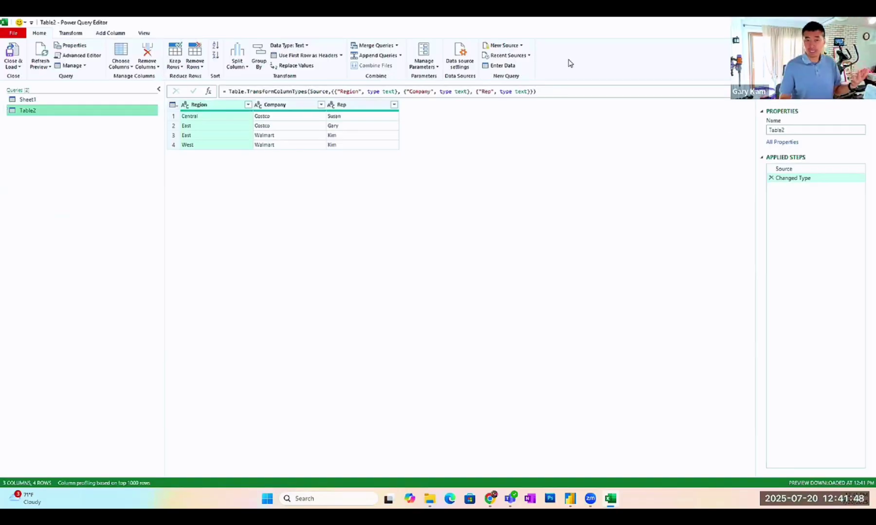
Step: Start a Merge Queries operation on the Sheet1 sales query with Table2 as the second table
left_click(79, 101)
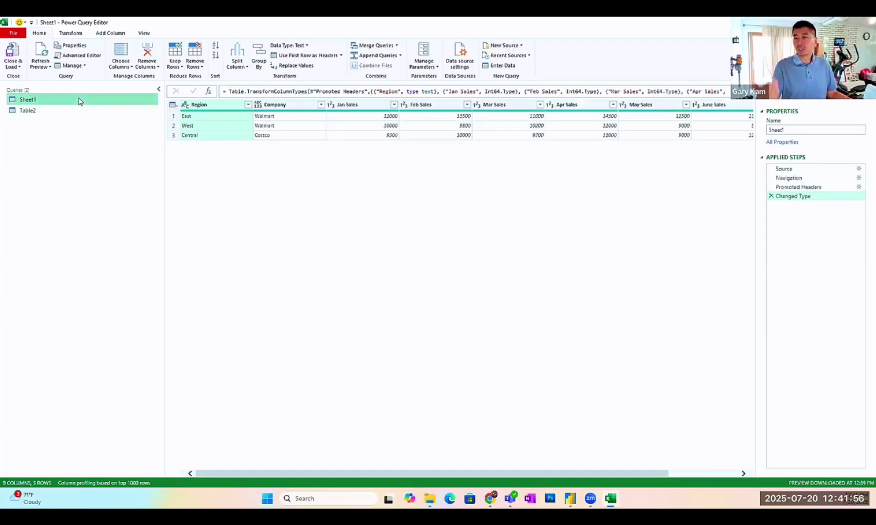
left_click(34, 111)
left_click(40, 103)
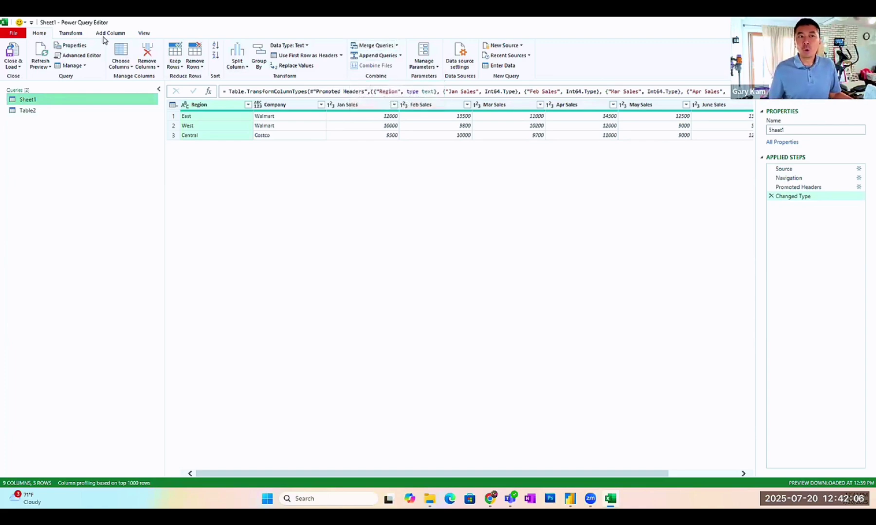
left_click(382, 47)
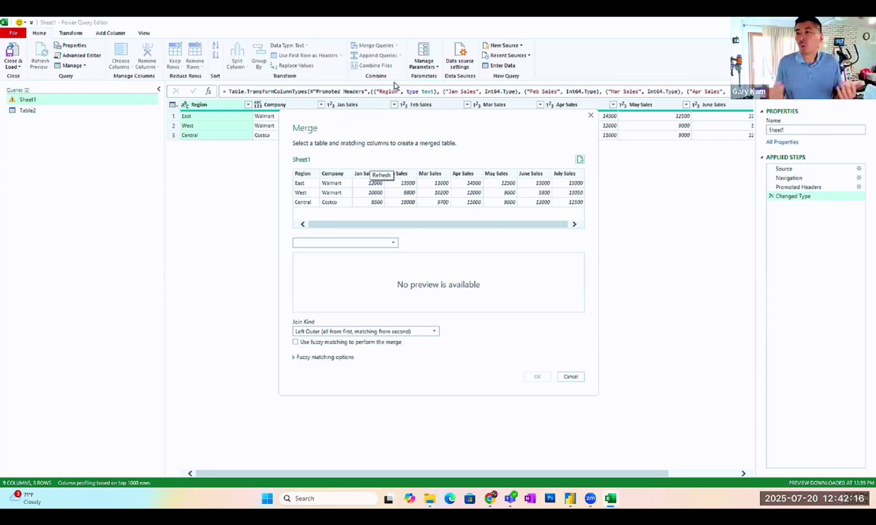
left_click(354, 245)
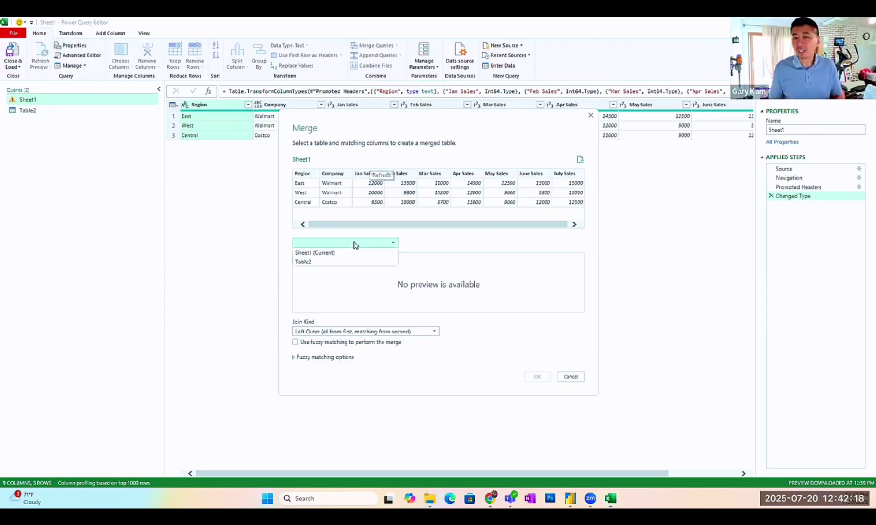
left_click(351, 263)
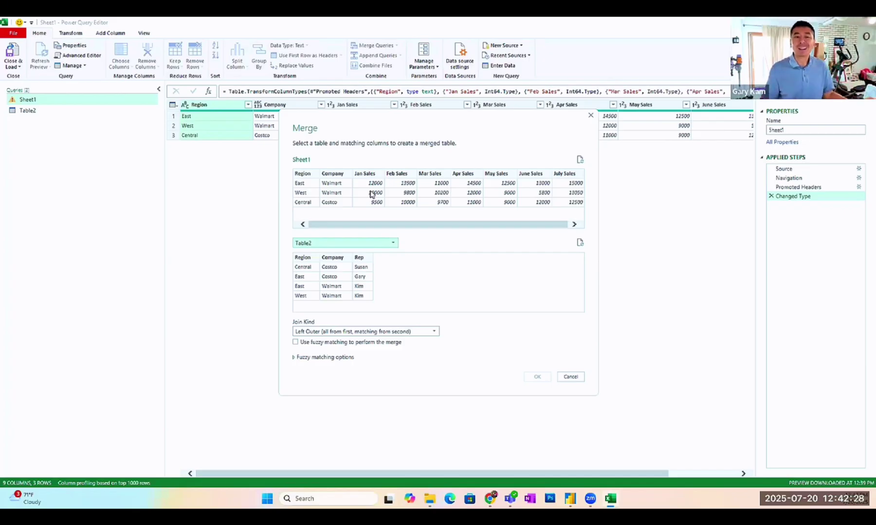
Step: Match both tables on the Region and Company columns in that order and complete the left outer merge
left_click(306, 175)
left_click(339, 176, "ctrl")
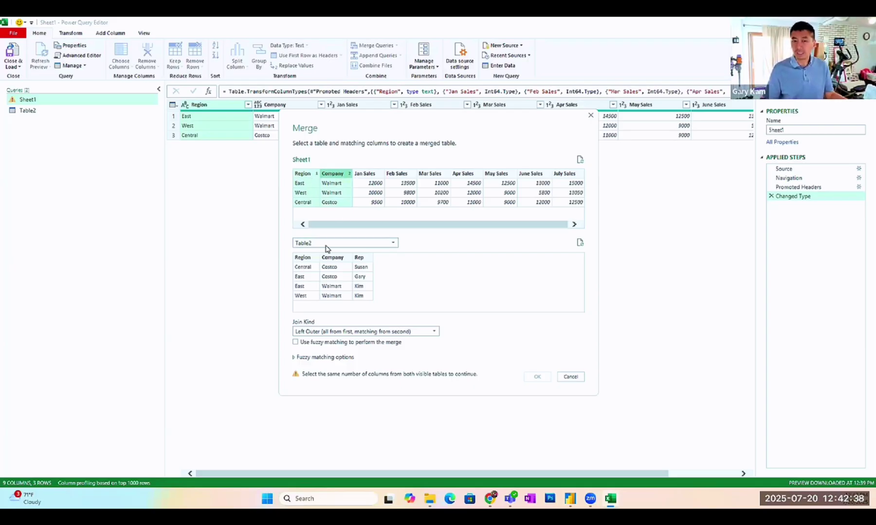
left_click(303, 258)
left_click(333, 258, "ctrl")
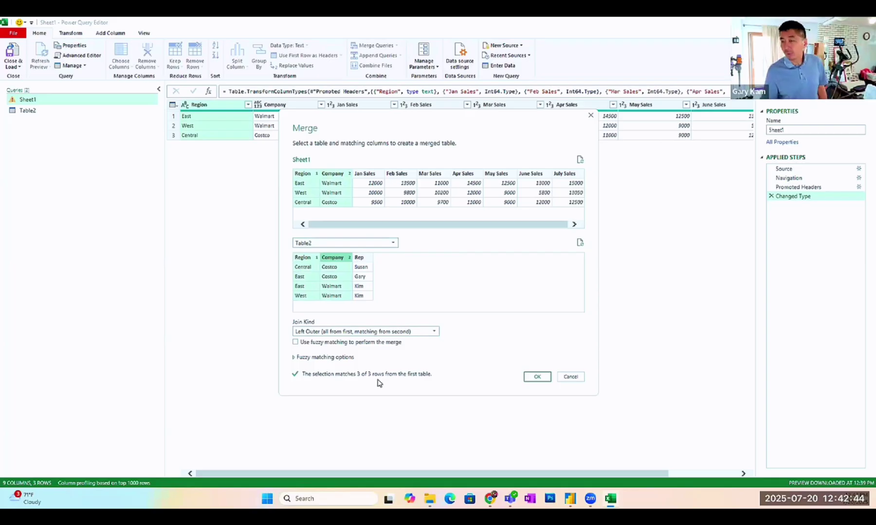
left_click(533, 378)
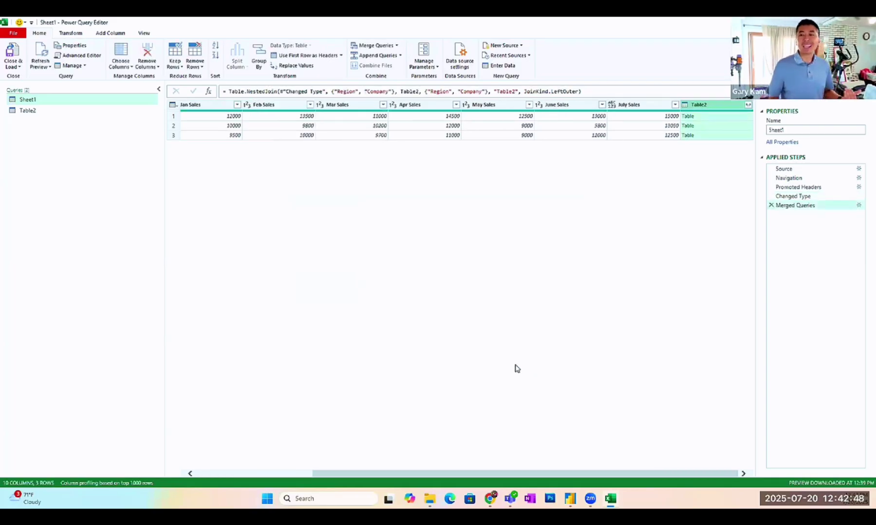
Step: Expand the merged Table2 column to only the Rep field, without the original column name as prefix
left_click(748, 105)
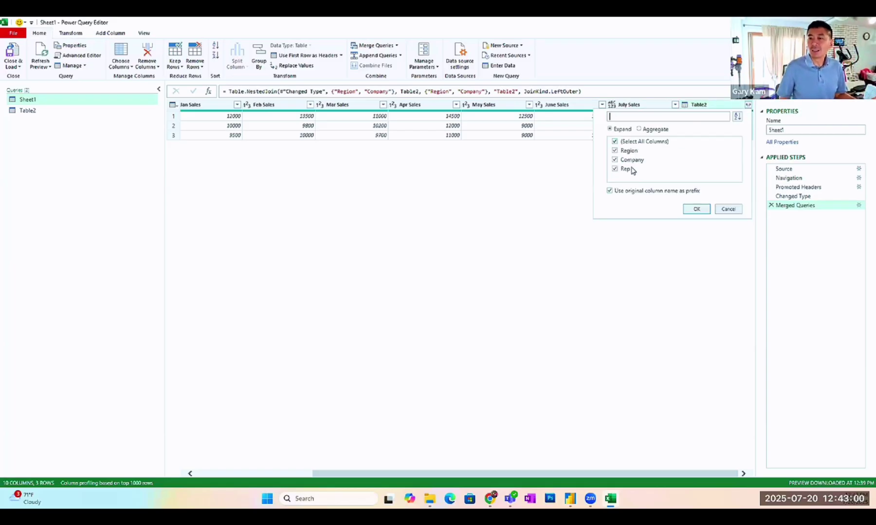
left_click(630, 142)
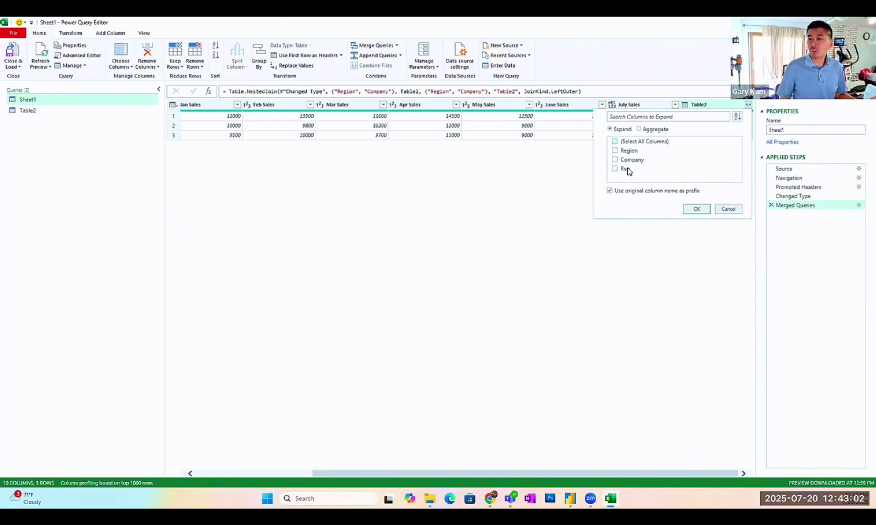
left_click(625, 169)
left_click(618, 194)
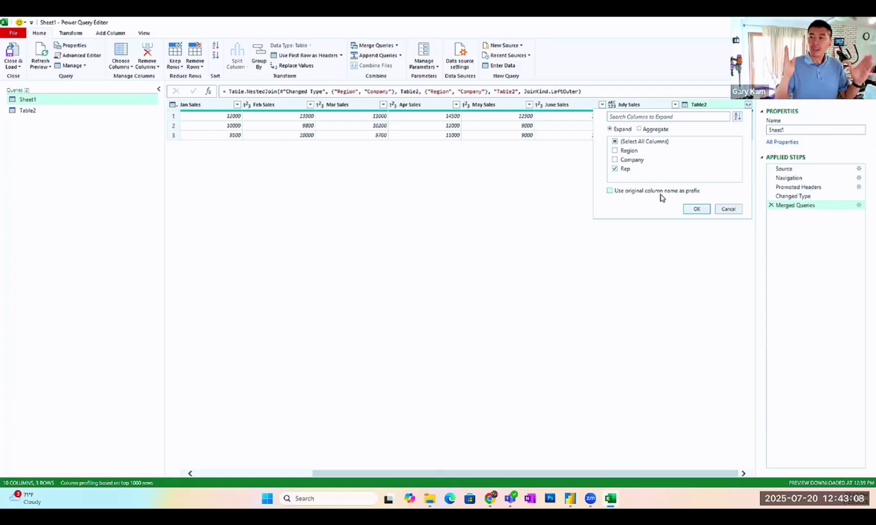
left_click(695, 209)
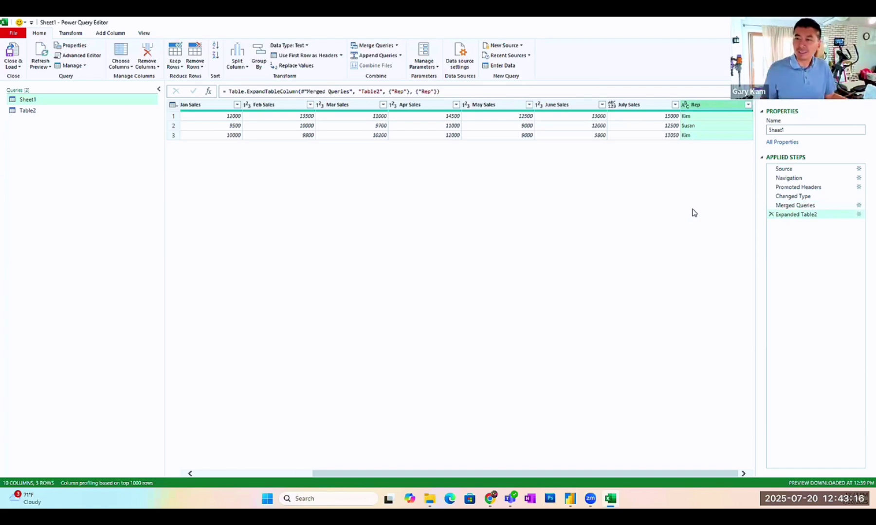
left_click_drag(621, 473, 400, 492)
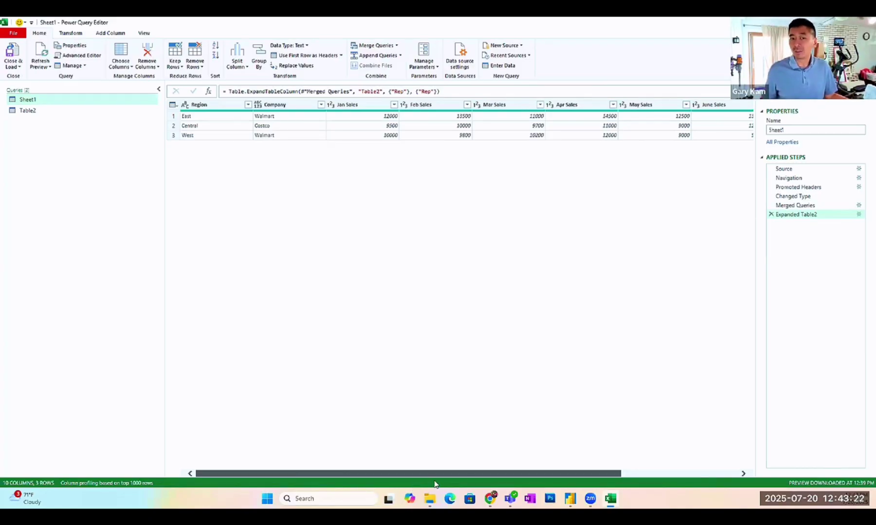
scroll(657, 464, "right", 5)
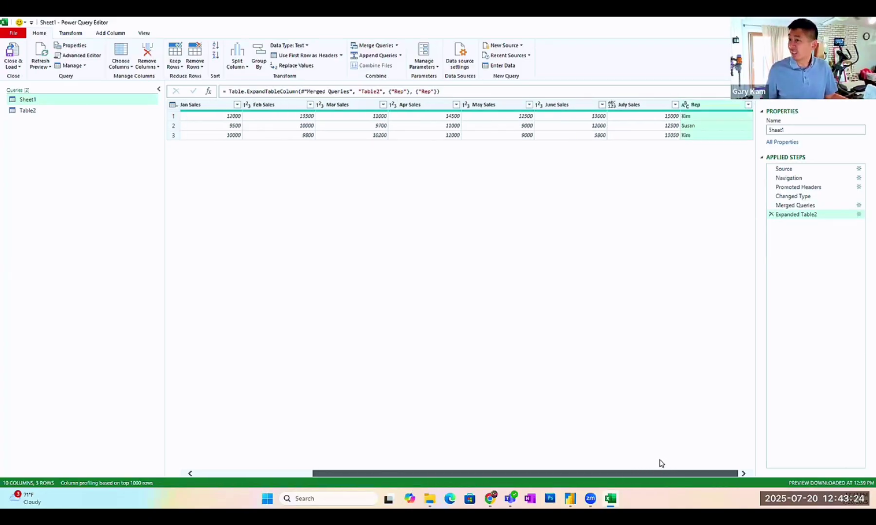
scroll(389, 468, "left", 5)
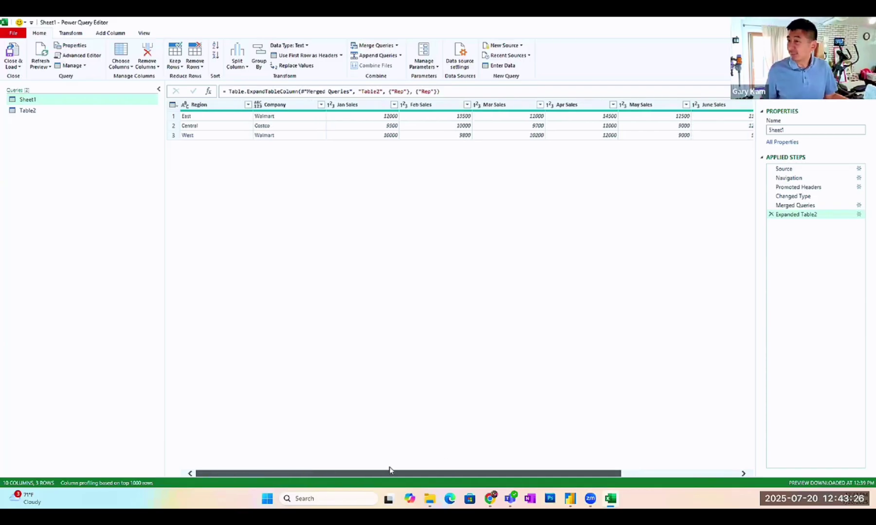
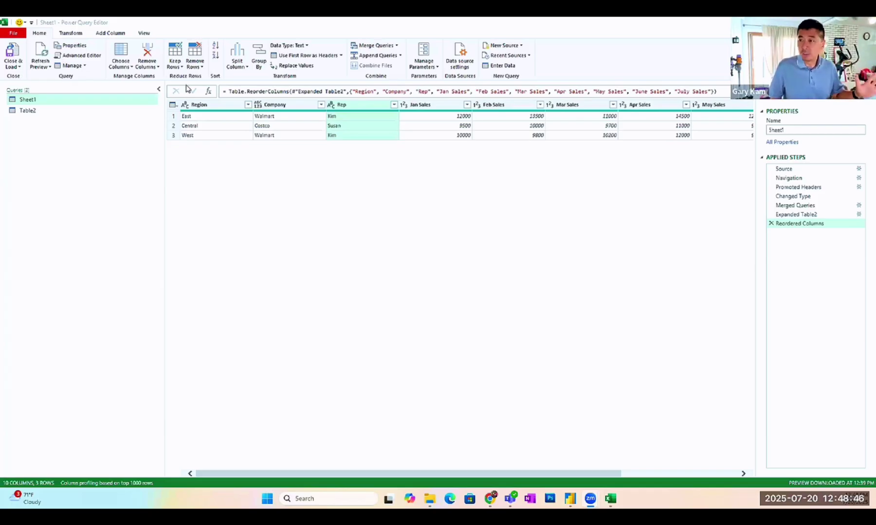
Step: Unpivot all columns except Region, Company and Rep in the Sheet1 query, and close and load the result into the workbook
left_click(224, 108)
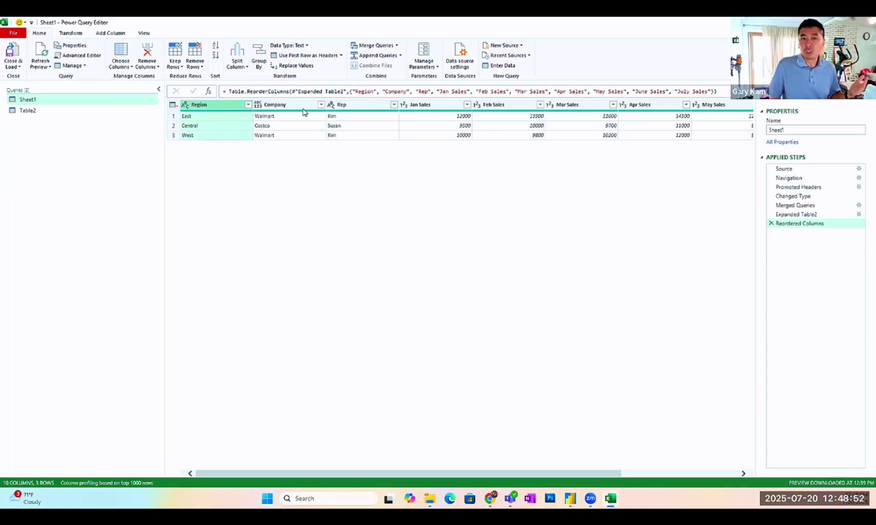
left_click(351, 108, "shift")
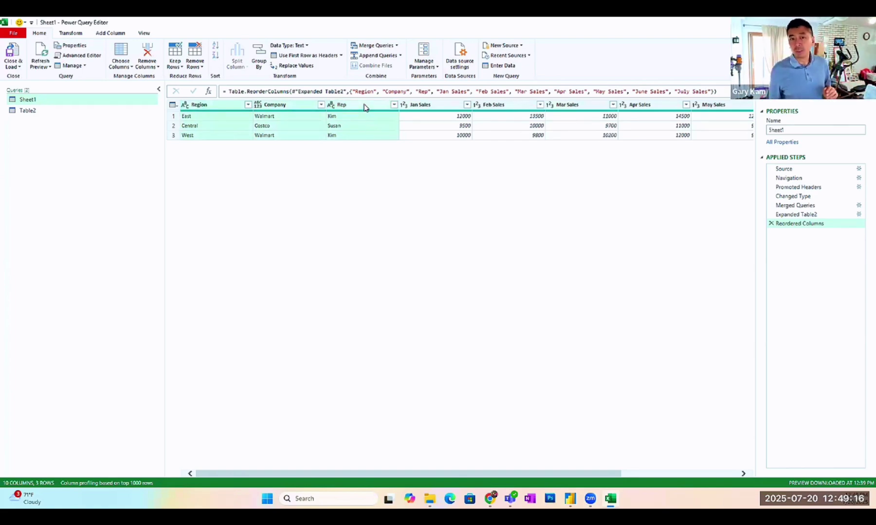
right_click(366, 105)
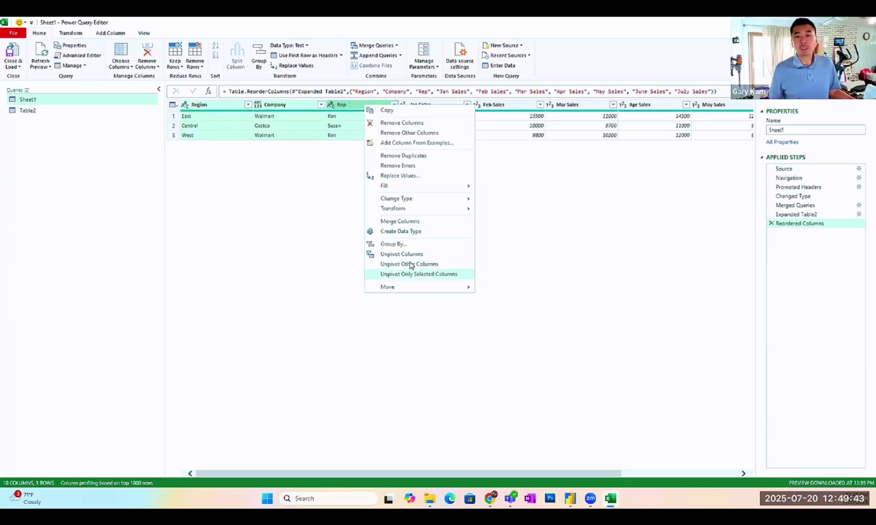
left_click(410, 265)
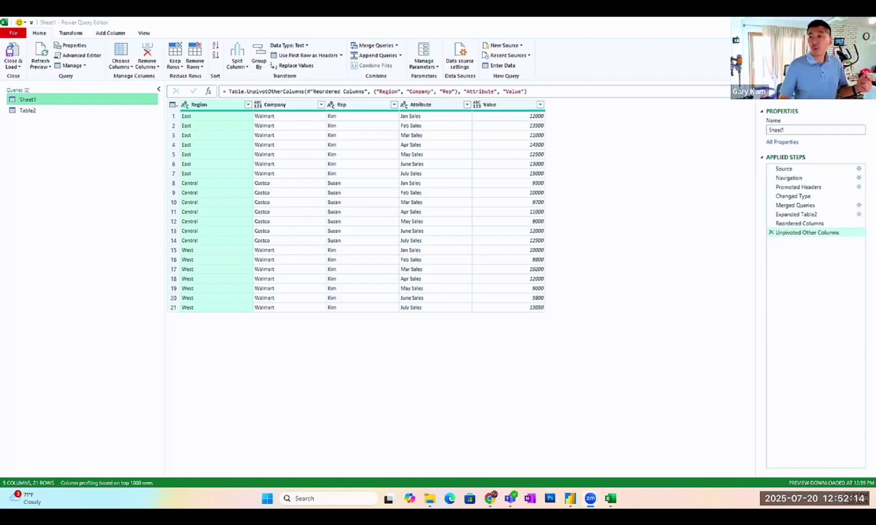
left_click(14, 68)
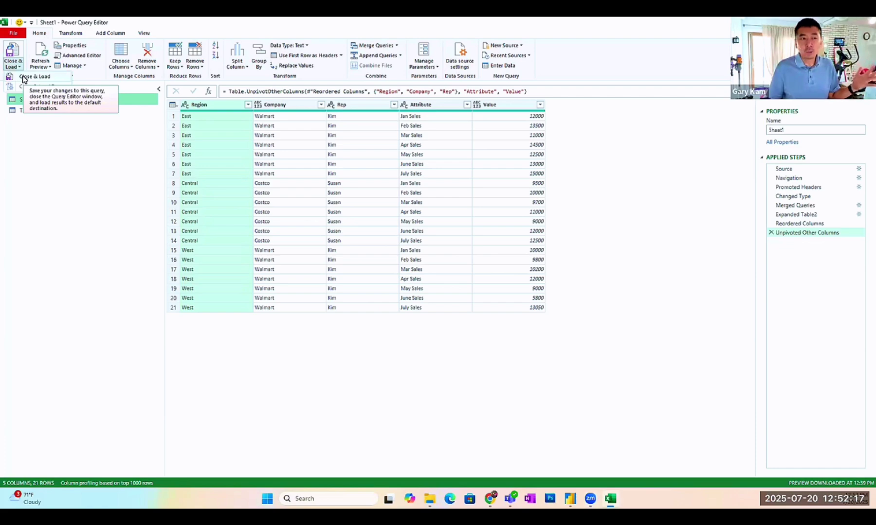
left_click(23, 78)
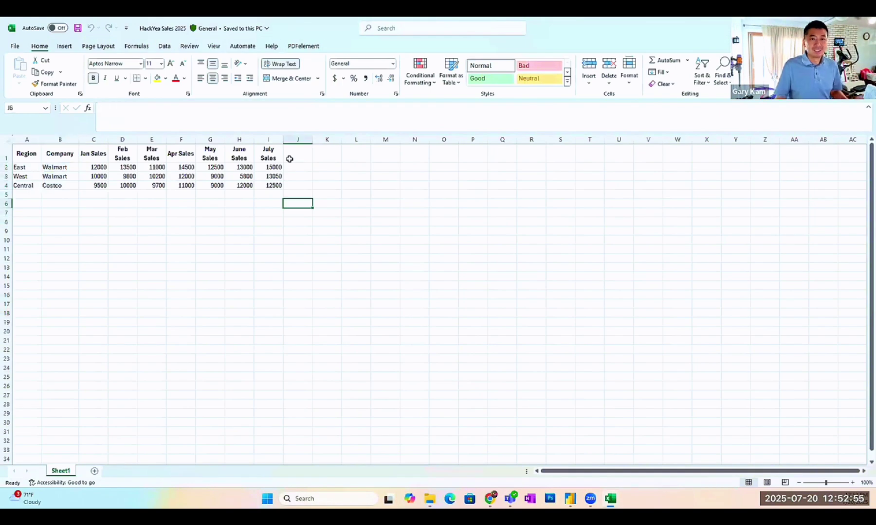
Step: Add an "Aug Sales" column header in cell J1 of the HackYea Sales 2025 source sheet
key("Up")
key("Up")
key("Up")
key("Up")
key("Up")
type("Aug")
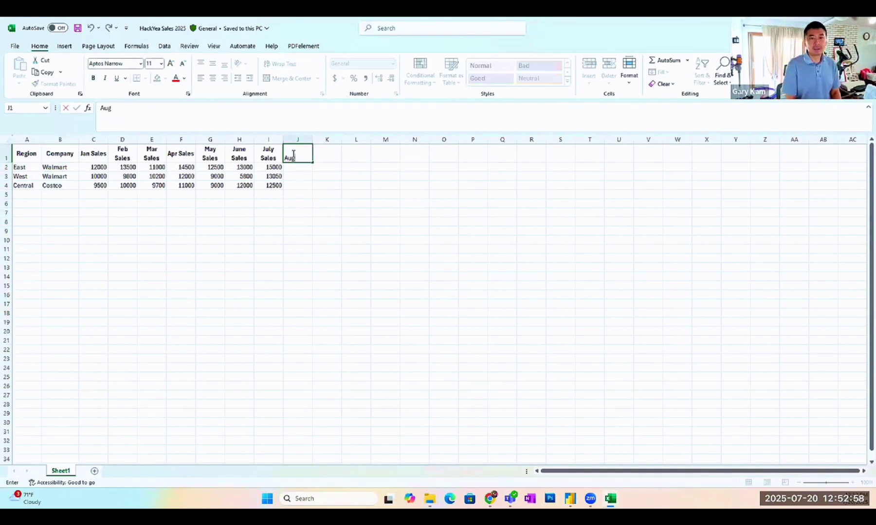
type(" Sales")
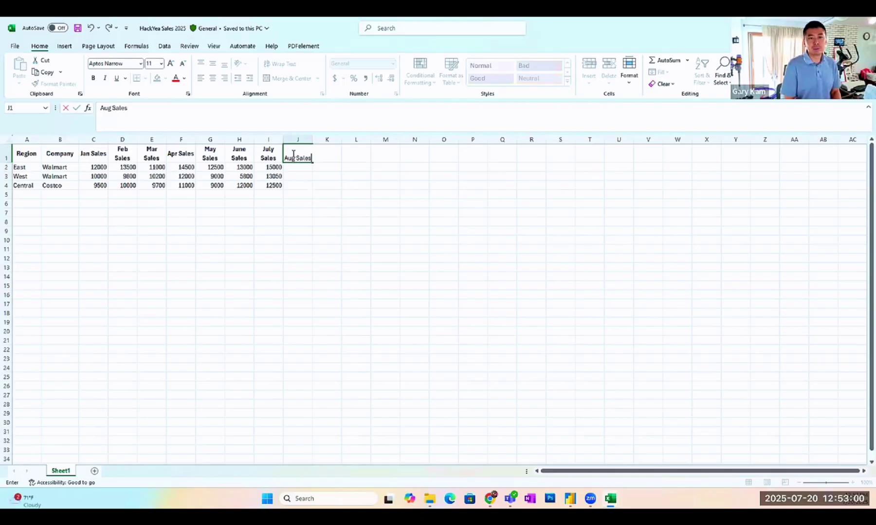
key("Return")
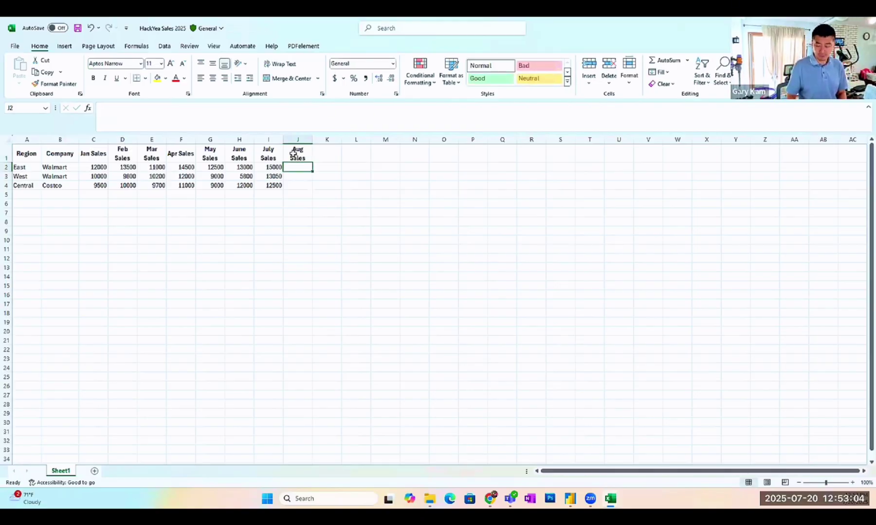
Step: Enter Aug Sales values of 10000 for East, 6500 for West and 8000 for Central, and save the workbook
type("10000")
key("Return")
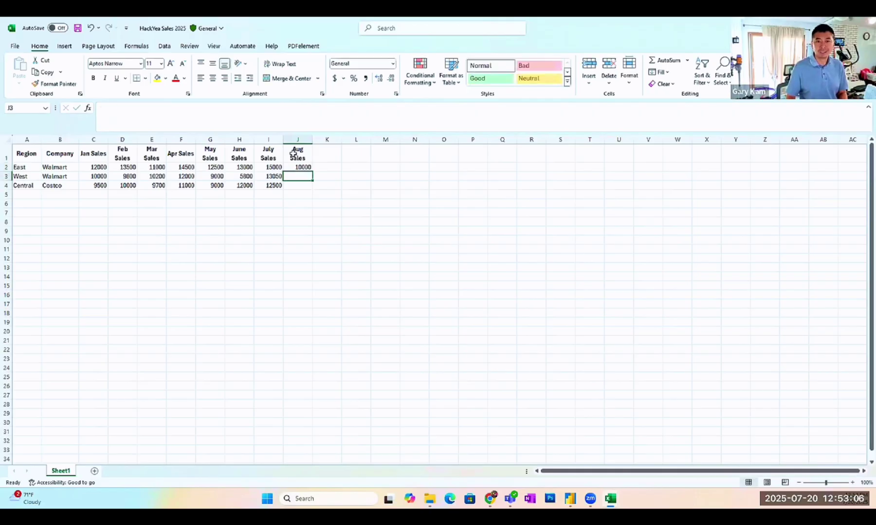
type("6500")
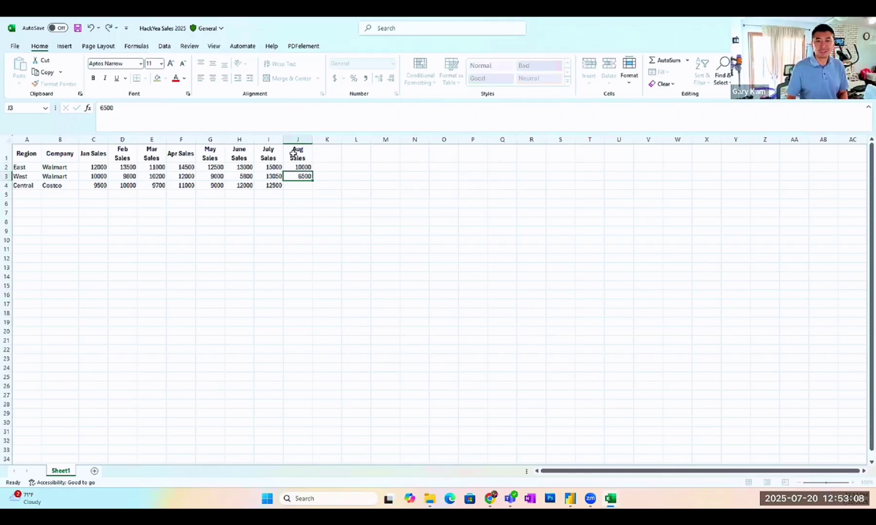
key("Return")
type("8000")
key("Return")
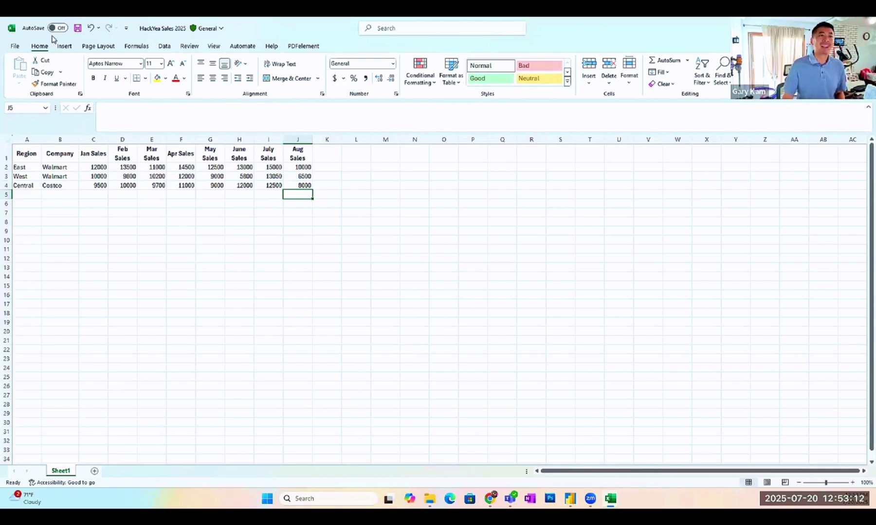
key("ctrl+s")
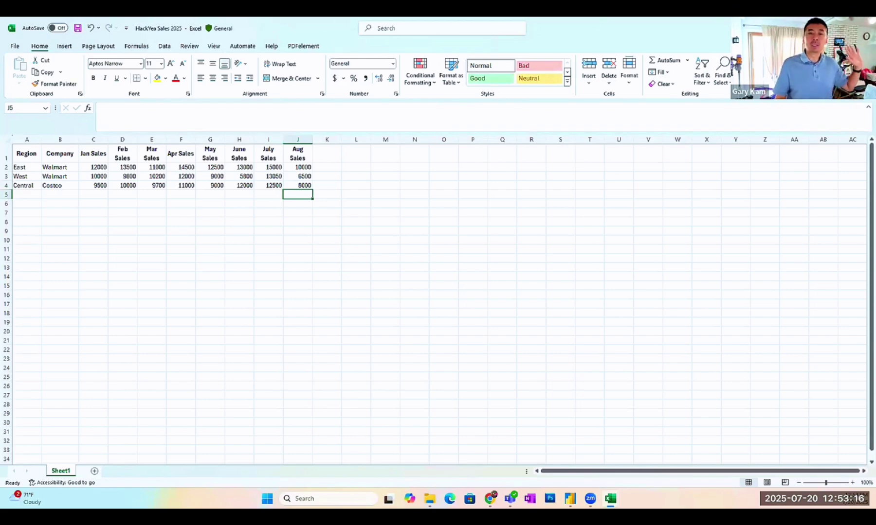
Step: Close the source workbook and refresh all queries in the HackYea Automation Hack 1 workbook
key("ctrl+w")
key("ctrl+a")
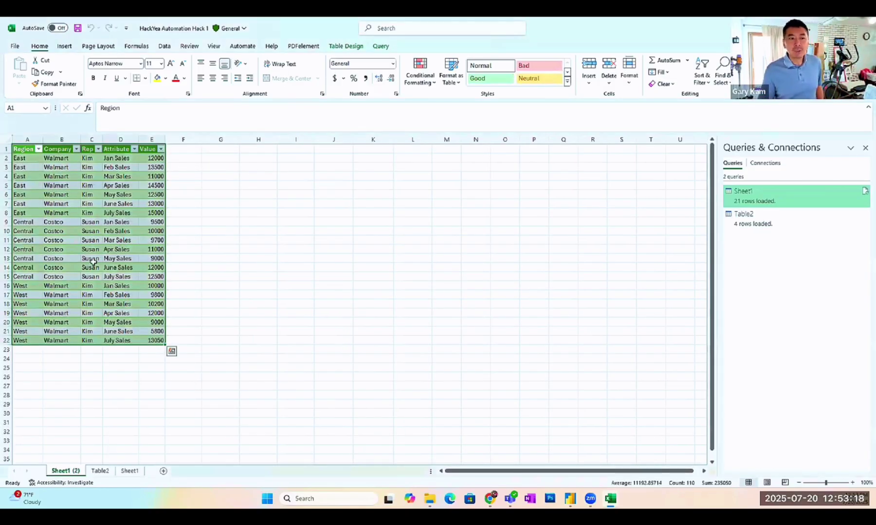
left_click(165, 48)
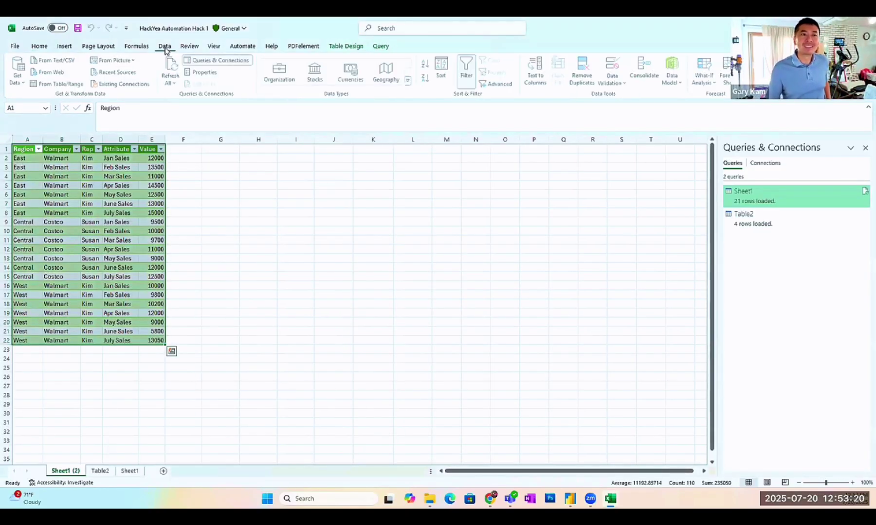
left_click(171, 84)
left_click(185, 100)
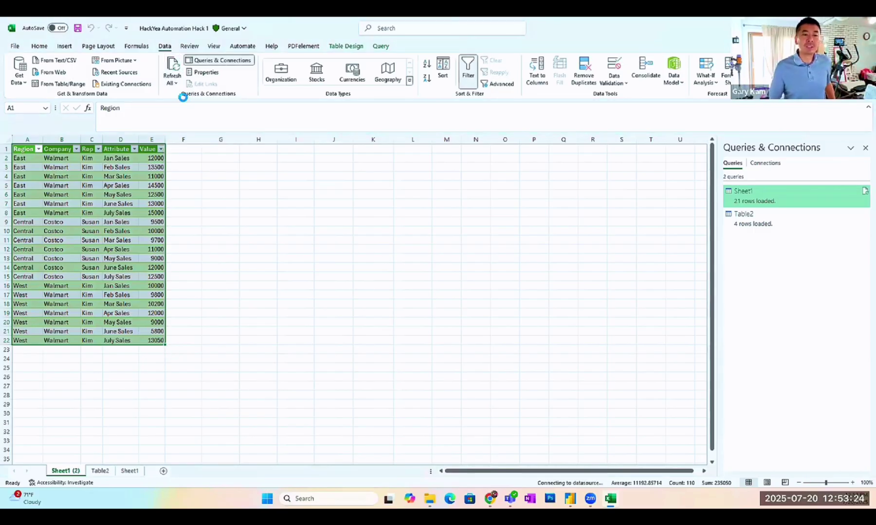